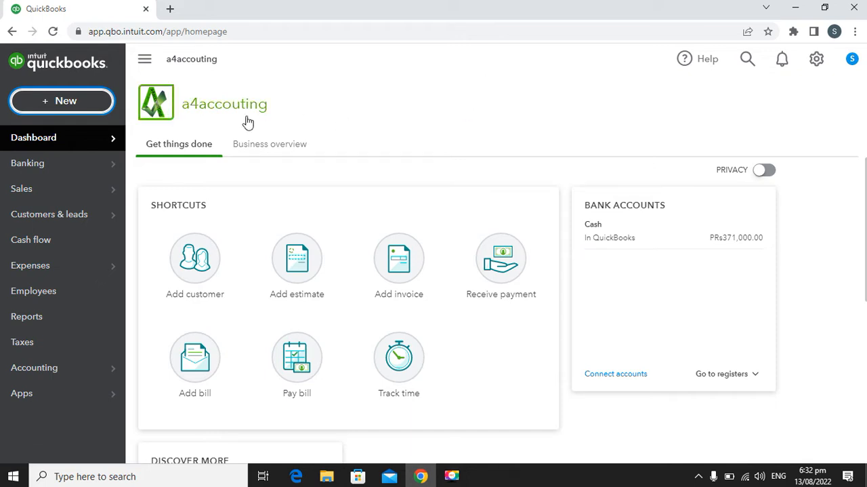
Step: Start a new supplier bill and choose the Chunchuna Stores contact as the supplier
{"action": "left_click", "coordinate": [72, 107]}
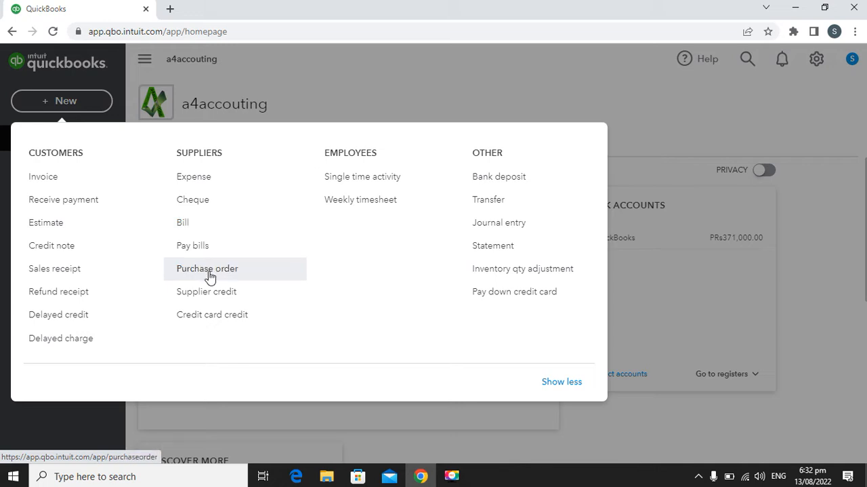
{"action": "left_click", "coordinate": [208, 228]}
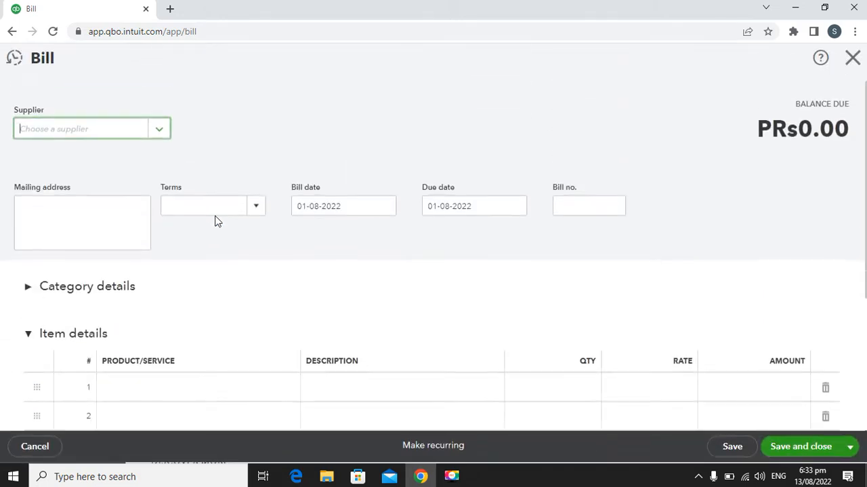
{"action": "left_click", "coordinate": [157, 134]}
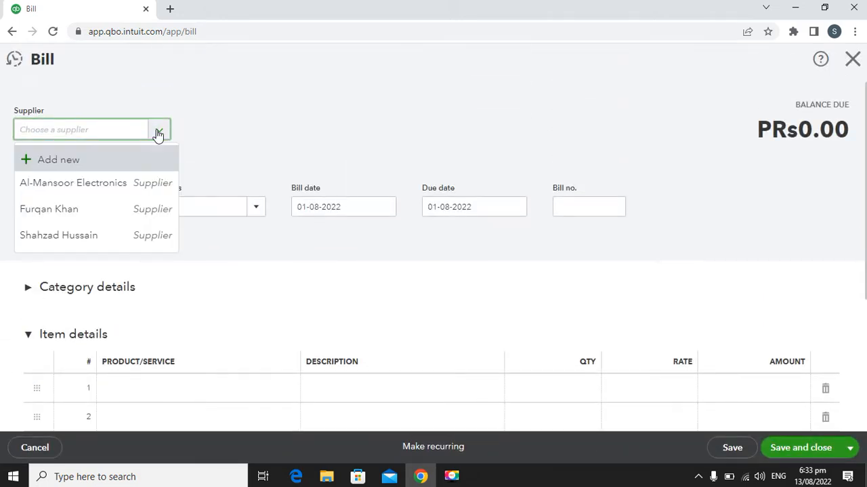
{"action": "left_click", "coordinate": [122, 211]}
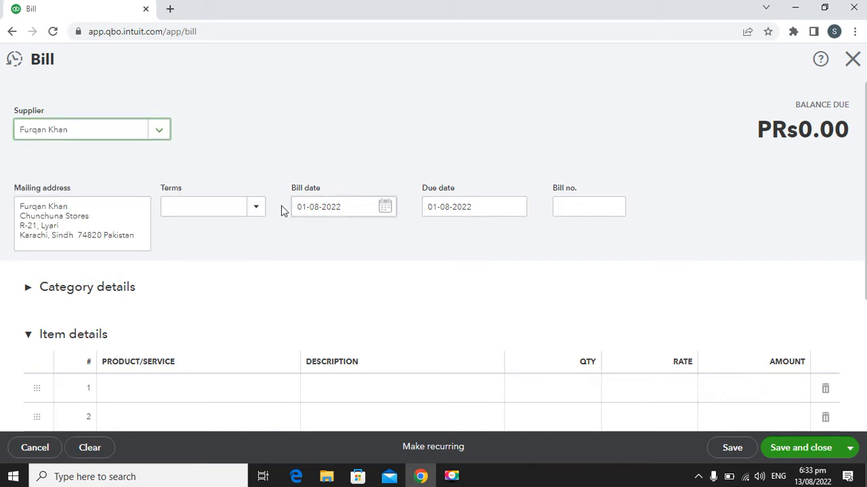
Step: Set the bill date to 13-08-2022, the terms to Net 15 and the bill number to 2
{"action": "left_click", "coordinate": [386, 207]}
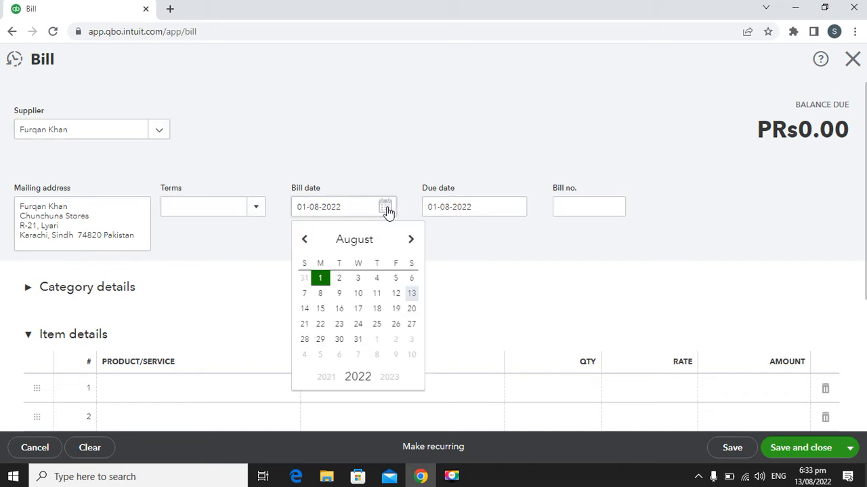
{"action": "left_click", "coordinate": [412, 293]}
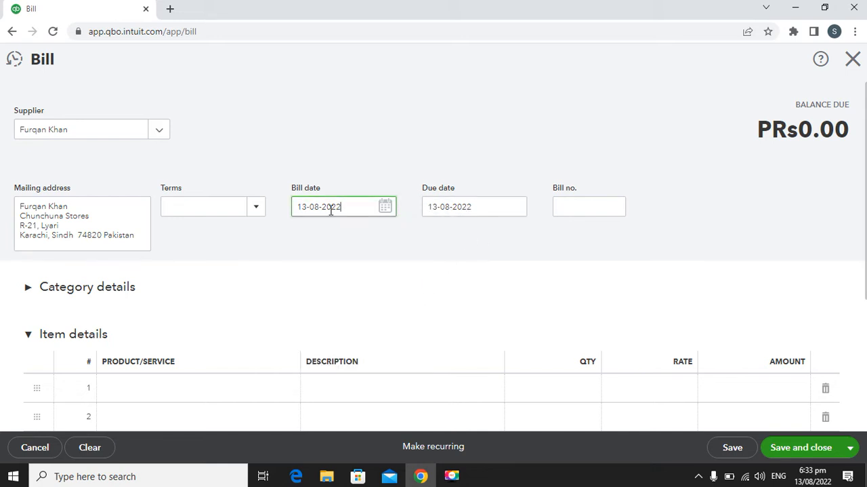
{"action": "left_click", "coordinate": [258, 210]}
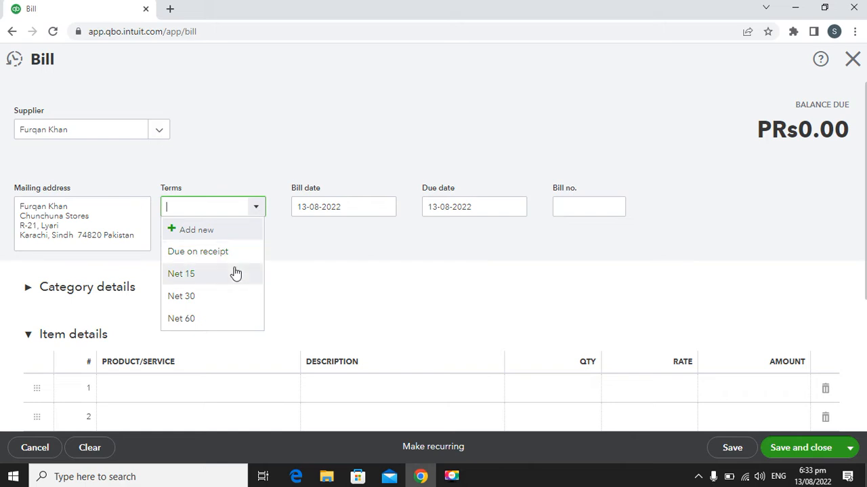
{"action": "left_click", "coordinate": [235, 272]}
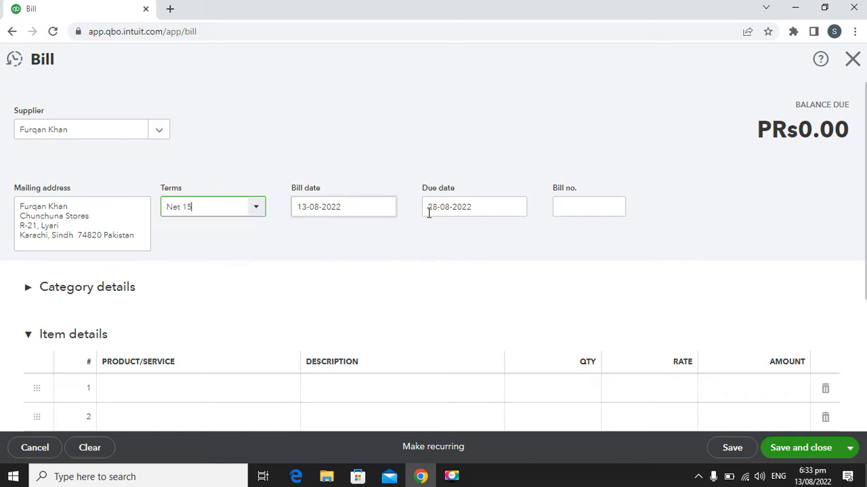
{"action": "left_click", "coordinate": [585, 209]}
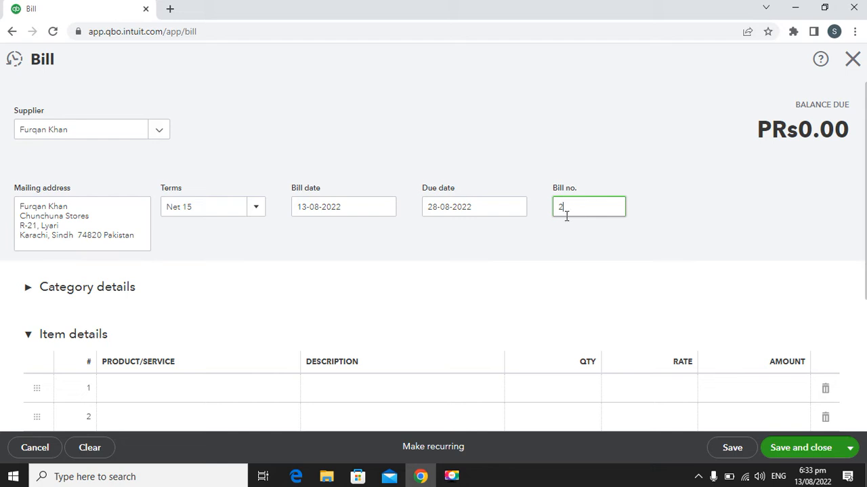
Step: Add the Processor product as the bill's first item line with quantity 5 and rate 5,000
{"action": "scroll", "coordinate": [309, 249], "scroll_direction": "down", "scroll_amount": 2}
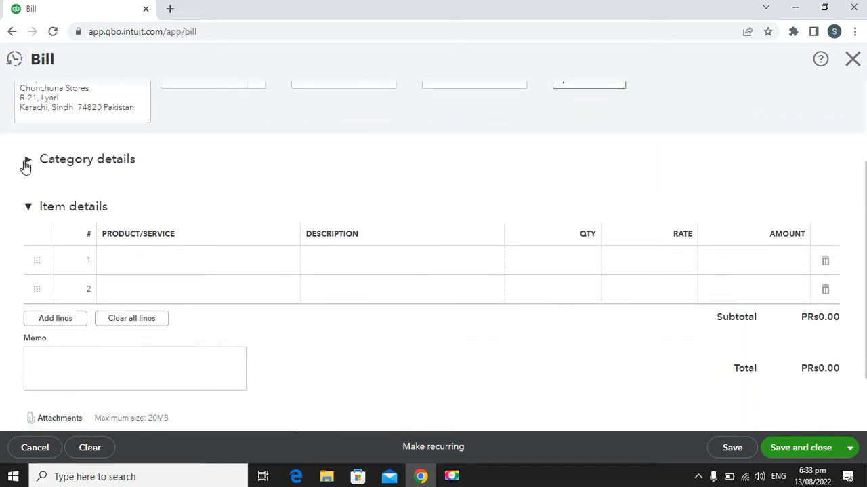
{"action": "left_click", "coordinate": [155, 265]}
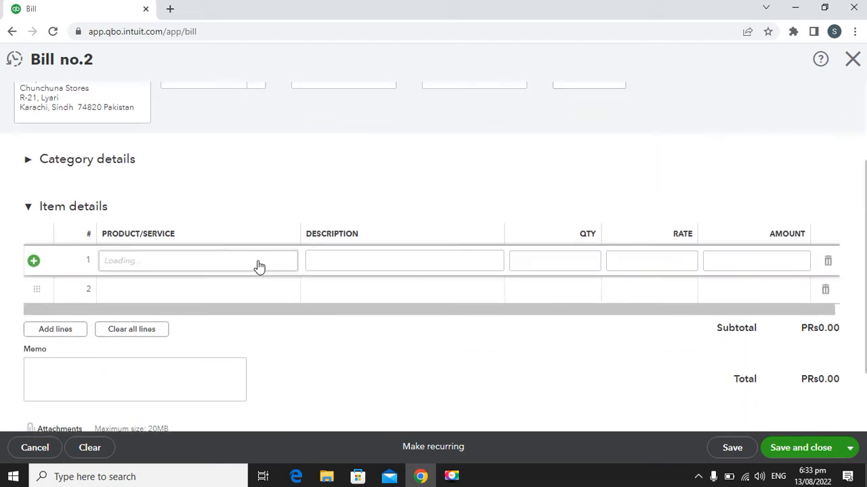
{"action": "left_click", "coordinate": [284, 264]}
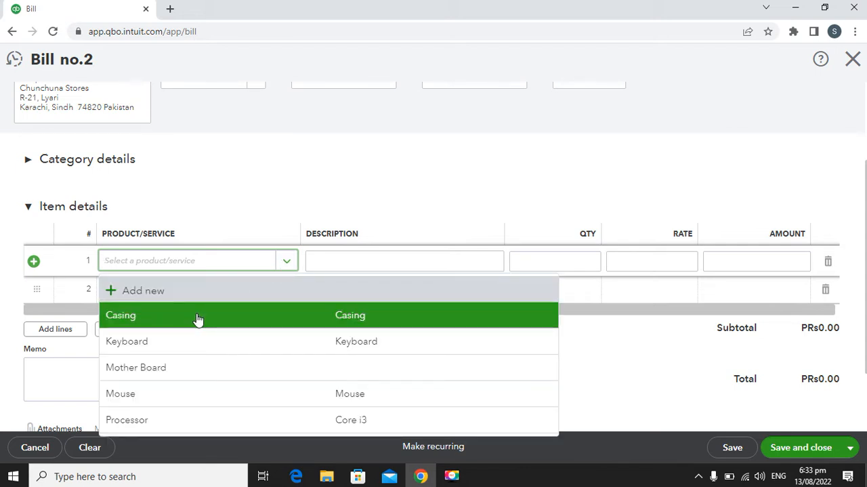
{"action": "left_click", "coordinate": [186, 413]}
{"action": "left_click", "coordinate": [567, 261]}
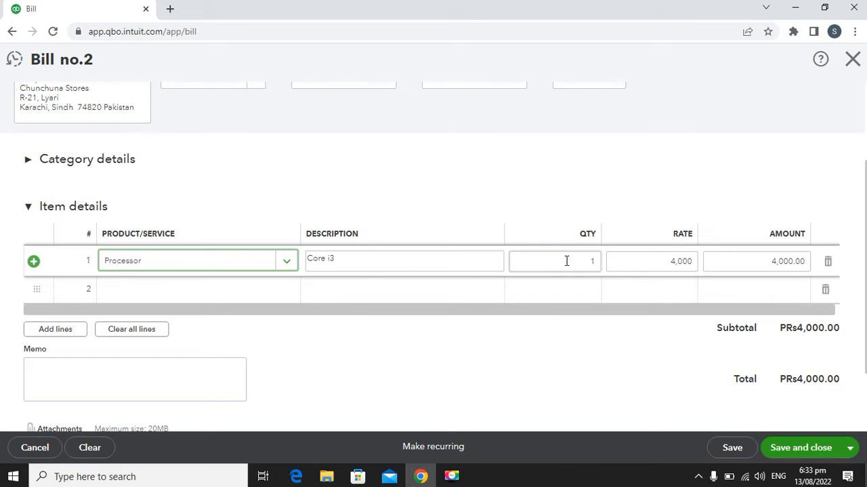
{"action": "left_click", "coordinate": [588, 261]}
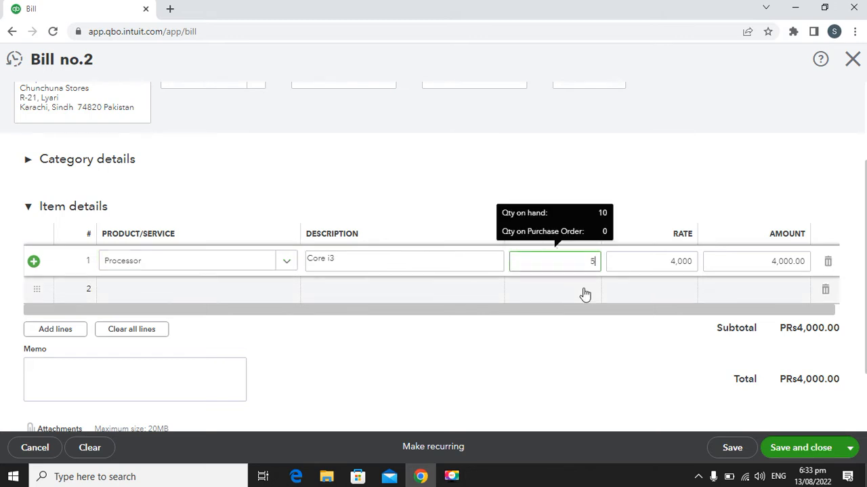
{"action": "type", "text": "5"}
{"action": "left_click", "coordinate": [672, 261]}
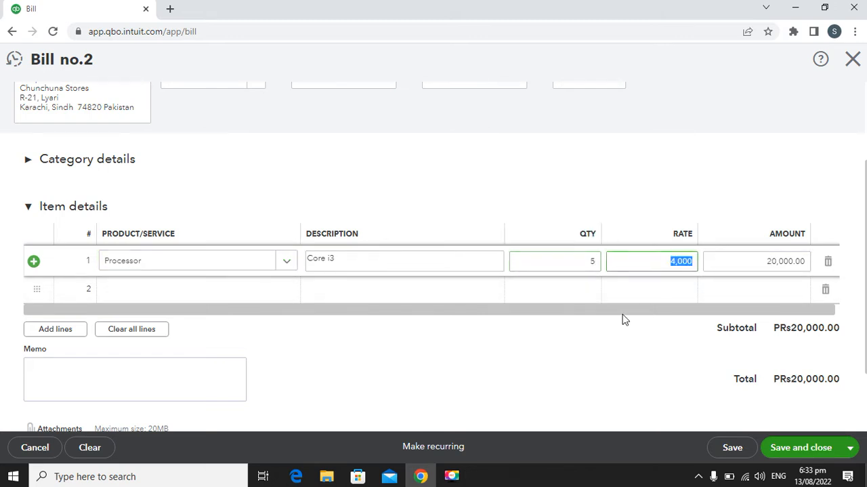
{"action": "type", "text": "5"}
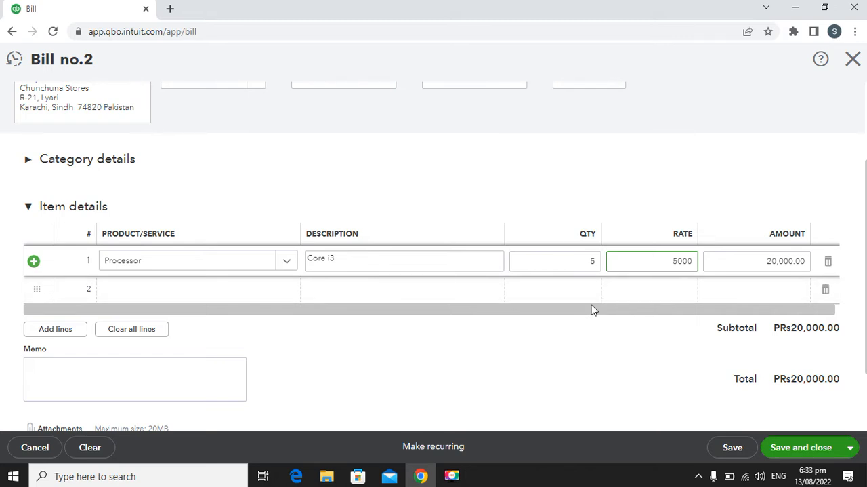
{"action": "left_click", "coordinate": [592, 309]}
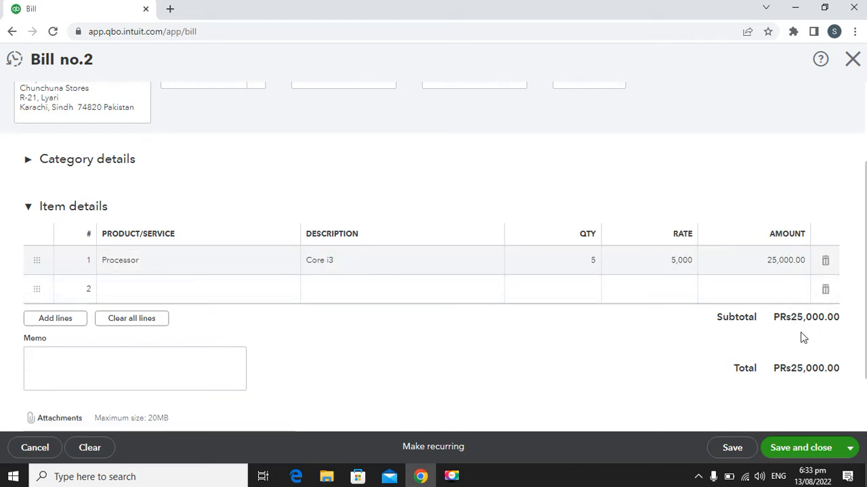
Step: Review the completed bill, then save and close it
{"action": "scroll", "coordinate": [696, 358], "scroll_direction": "down", "scroll_amount": 2}
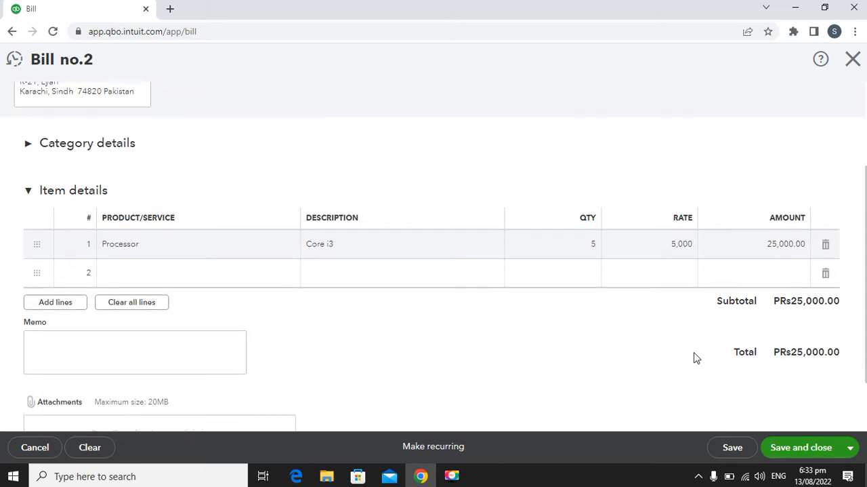
{"action": "scroll", "coordinate": [670, 346], "scroll_direction": "up", "scroll_amount": 5}
{"action": "scroll", "coordinate": [654, 344], "scroll_direction": "down", "scroll_amount": 5}
{"action": "left_click", "coordinate": [801, 446]}
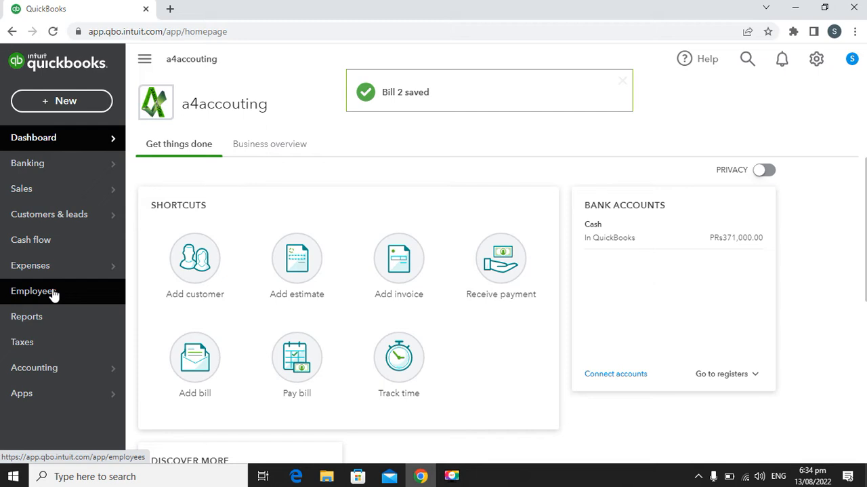
Step: Open the suppliers list and check the open balance and available actions for the Chunchuna Stores supplier
{"action": "mouse_move", "coordinate": [77, 269]}
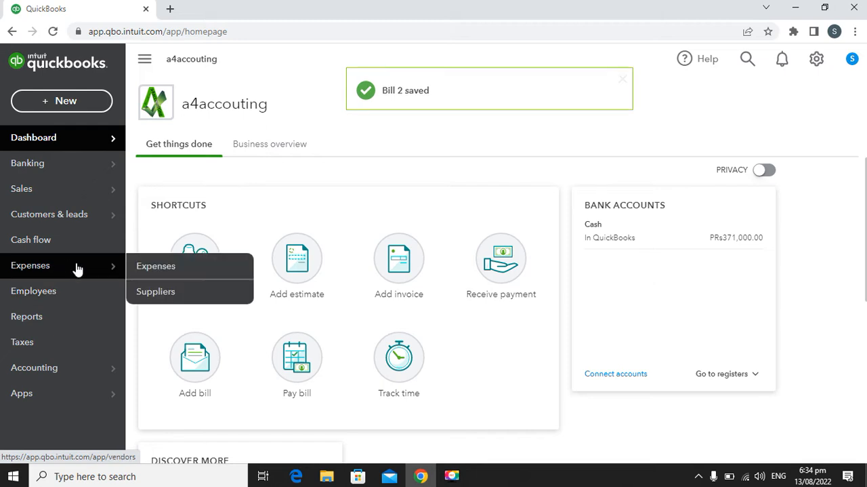
{"action": "left_click", "coordinate": [179, 297]}
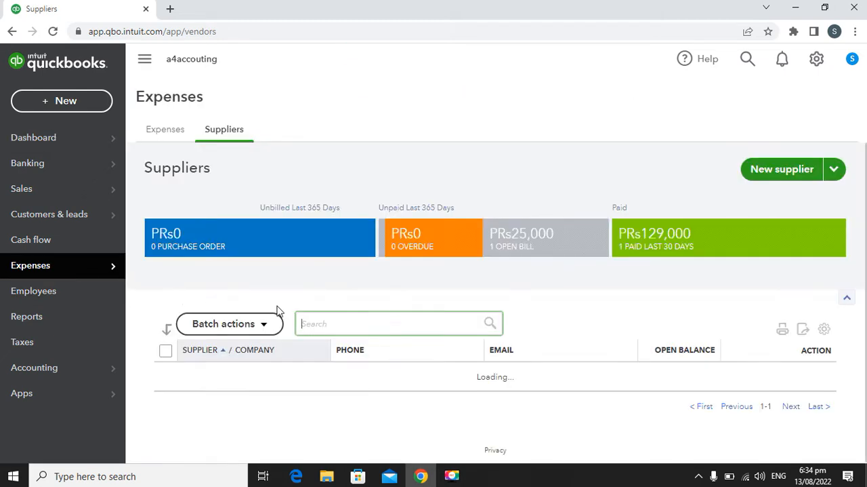
{"action": "scroll", "coordinate": [437, 378], "scroll_direction": "down", "scroll_amount": 1}
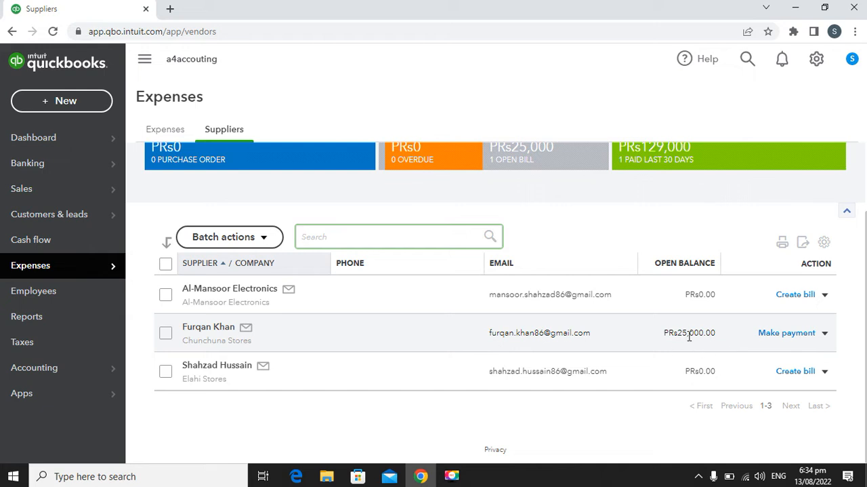
{"action": "left_click", "coordinate": [825, 333]}
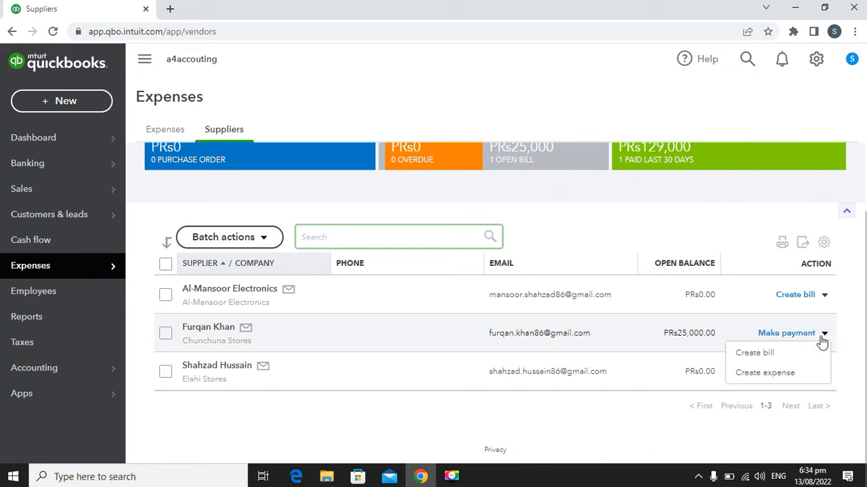
{"action": "left_click", "coordinate": [762, 224]}
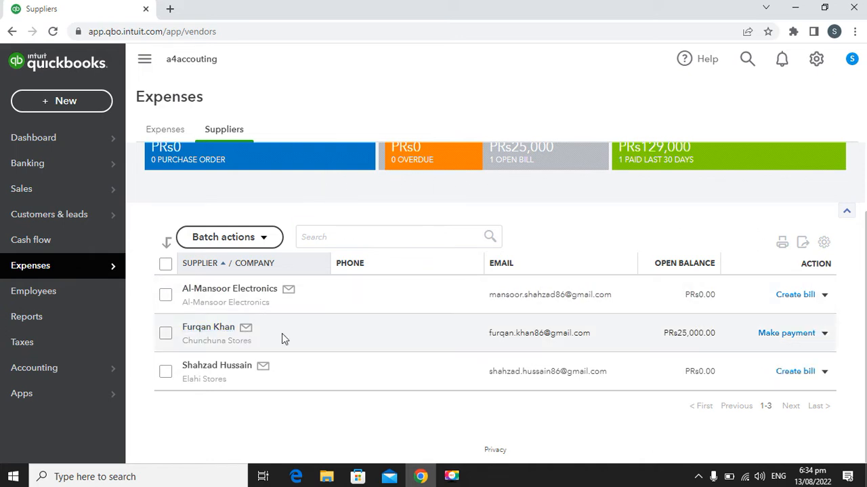
Step: Start a supplier credit for the Chunchuna Stores supplier and set its reference number to 2
{"action": "left_click", "coordinate": [71, 102]}
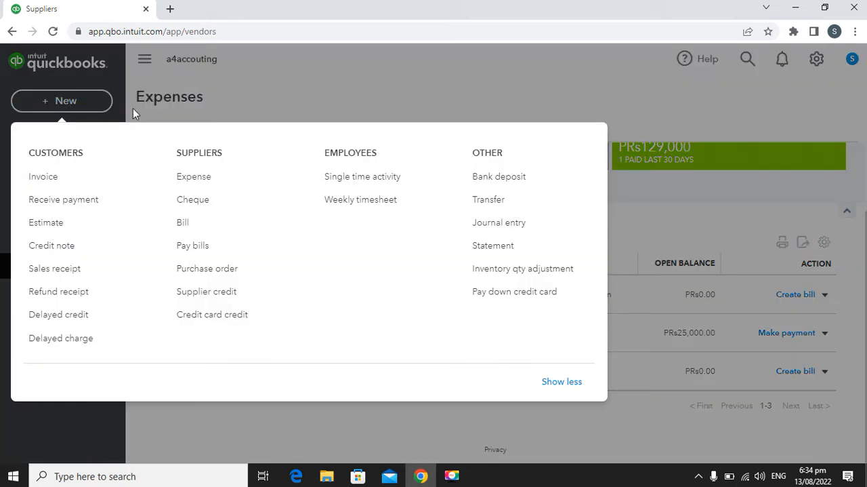
{"action": "left_click", "coordinate": [230, 297]}
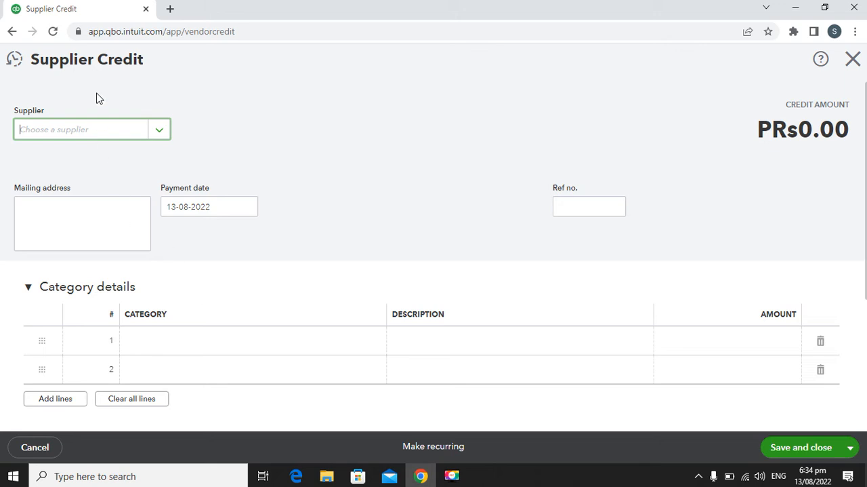
{"action": "left_click", "coordinate": [164, 134]}
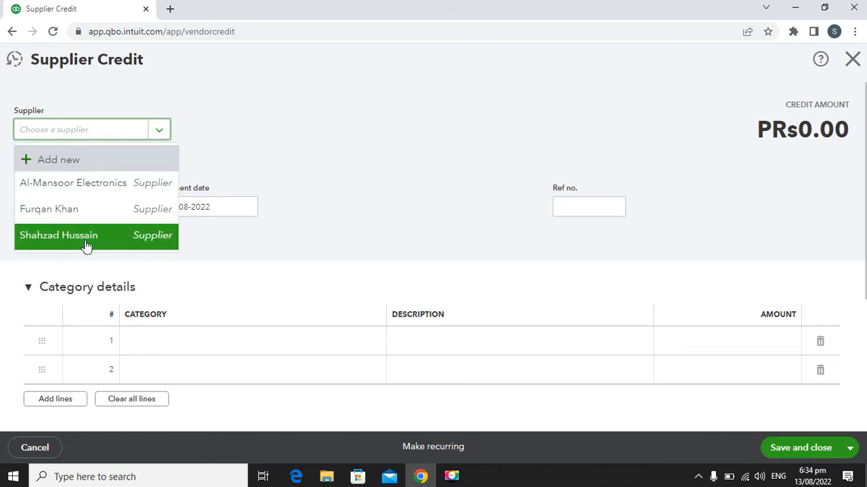
{"action": "left_click", "coordinate": [97, 208]}
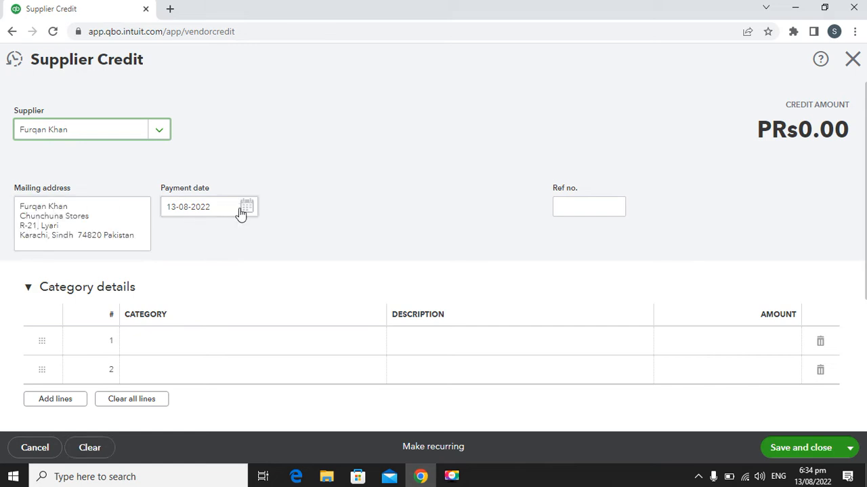
{"action": "left_click", "coordinate": [610, 205]}
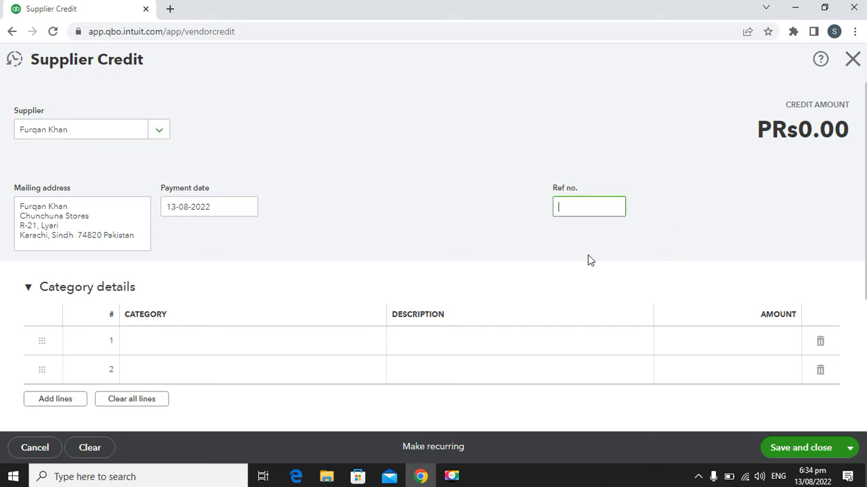
{"action": "type", "text": "2"}
Step: Collapse the category details and add the Processor product as the supplier credit's first item line at a rate of 5,000
{"action": "left_click", "coordinate": [28, 287]}
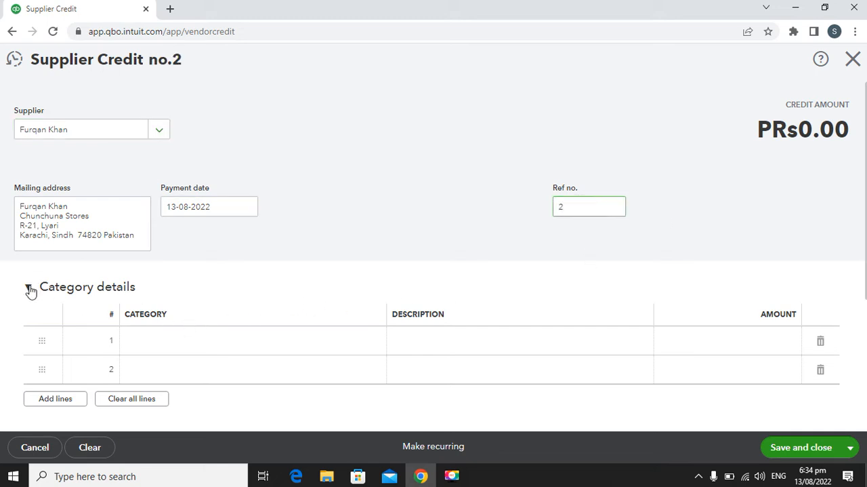
{"action": "left_click", "coordinate": [31, 335]}
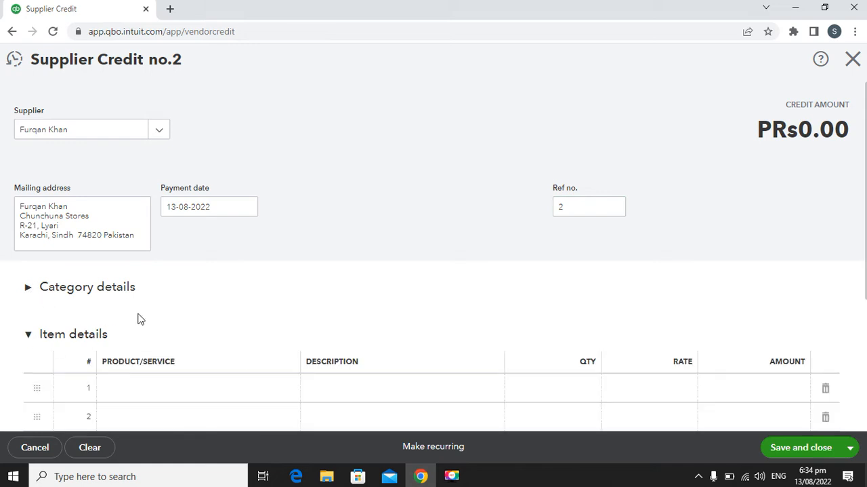
{"action": "scroll", "coordinate": [196, 314], "scroll_direction": "down", "scroll_amount": 2}
{"action": "left_click", "coordinate": [266, 261]}
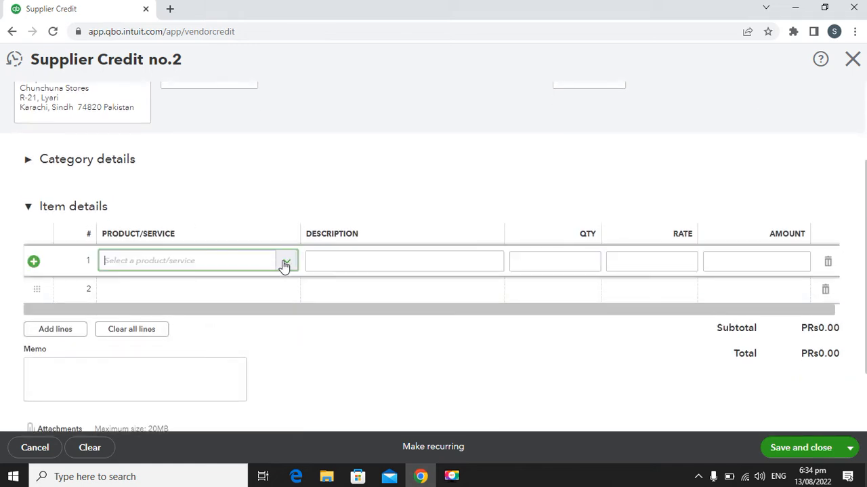
{"action": "left_click", "coordinate": [284, 263]}
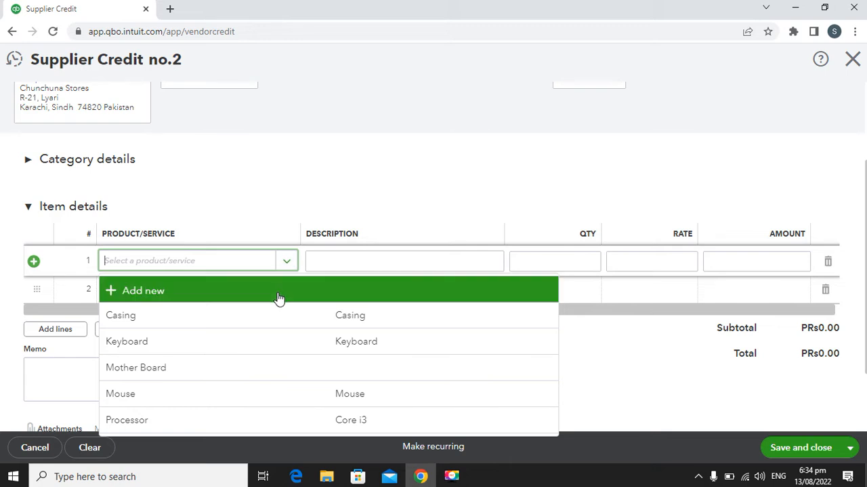
{"action": "left_click", "coordinate": [252, 422]}
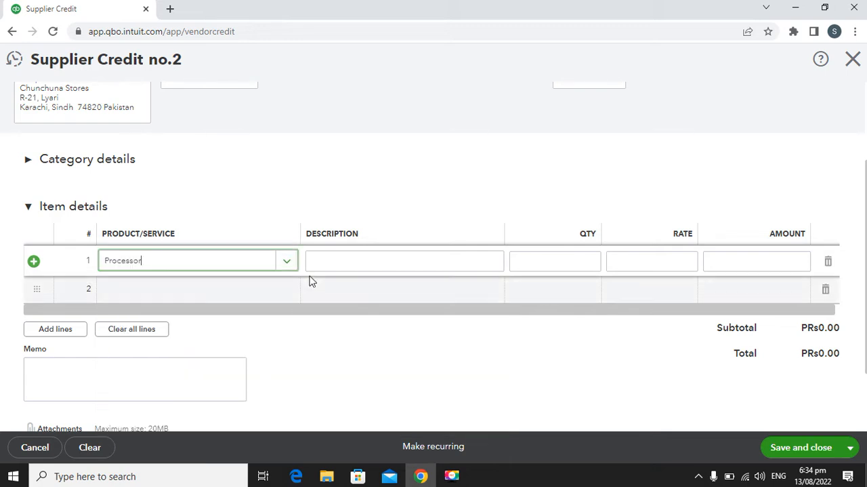
{"action": "left_click", "coordinate": [654, 264]}
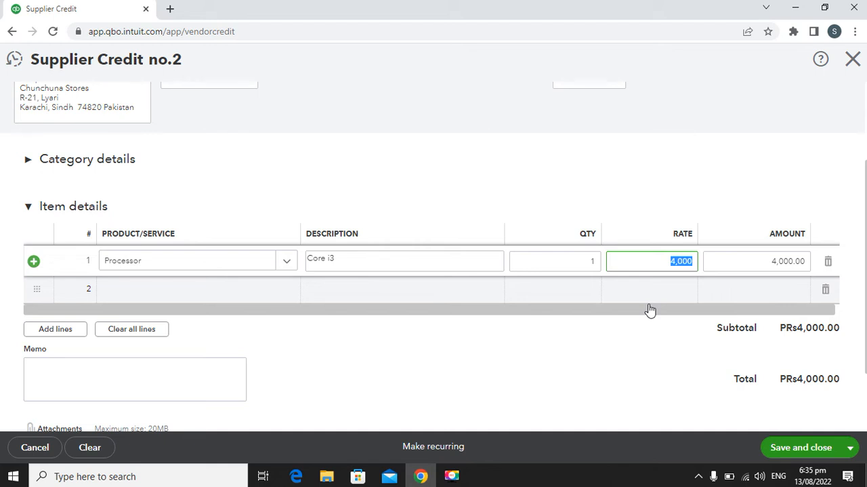
{"action": "type", "text": "5"}
{"action": "left_click", "coordinate": [438, 314]}
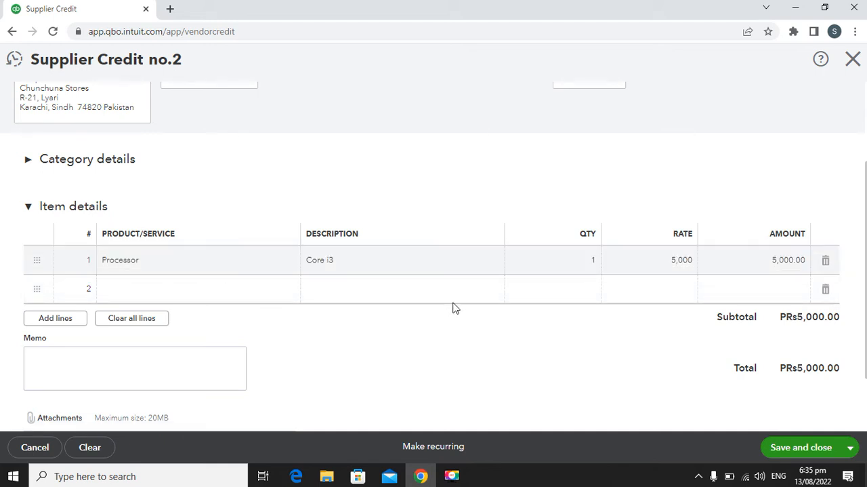
Step: Review the supplier credit's item line and total, then save and close it
{"action": "scroll", "coordinate": [646, 300], "scroll_direction": "down", "scroll_amount": 1}
{"action": "scroll", "coordinate": [644, 295], "scroll_direction": "down", "scroll_amount": 1}
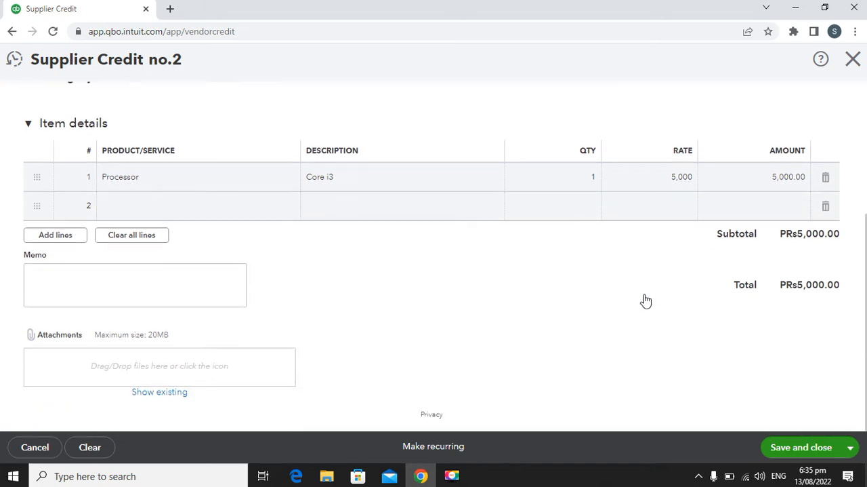
{"action": "scroll", "coordinate": [643, 293], "scroll_direction": "up", "scroll_amount": 3}
{"action": "scroll", "coordinate": [644, 297], "scroll_direction": "down", "scroll_amount": 3}
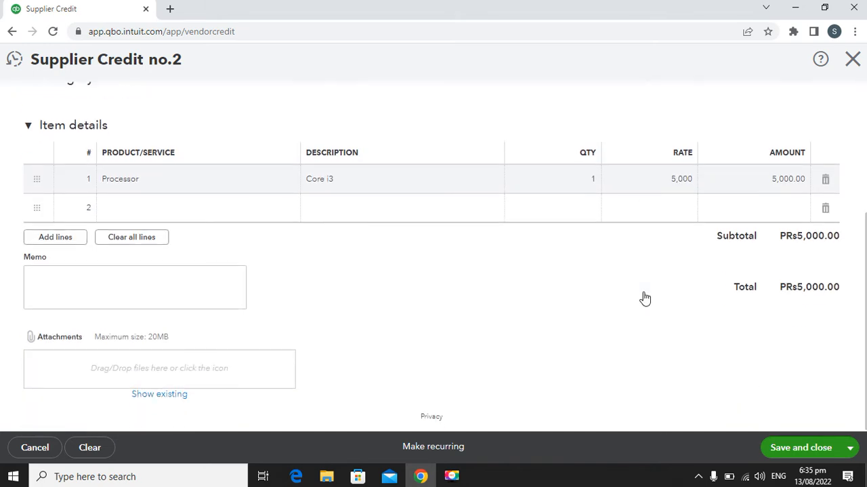
{"action": "left_click", "coordinate": [802, 447]}
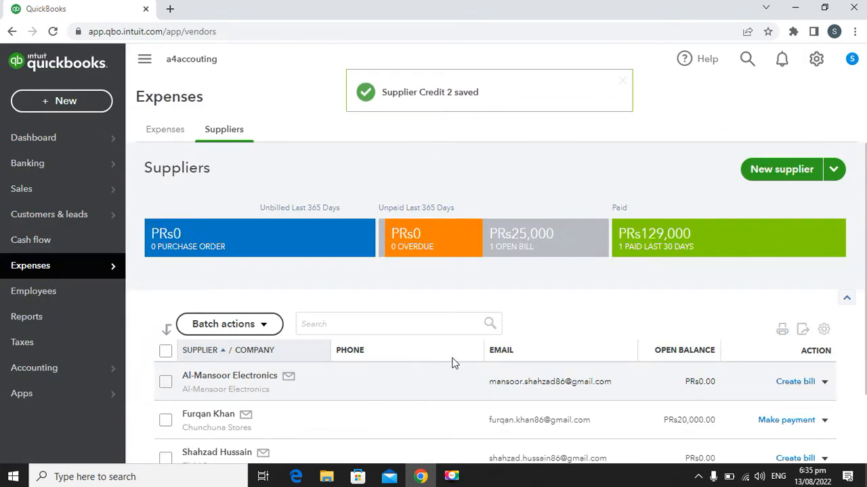
Step: Open the Chunchuna Stores supplier record and check its open balance and transaction list
{"action": "scroll", "coordinate": [397, 296], "scroll_direction": "down", "scroll_amount": 1}
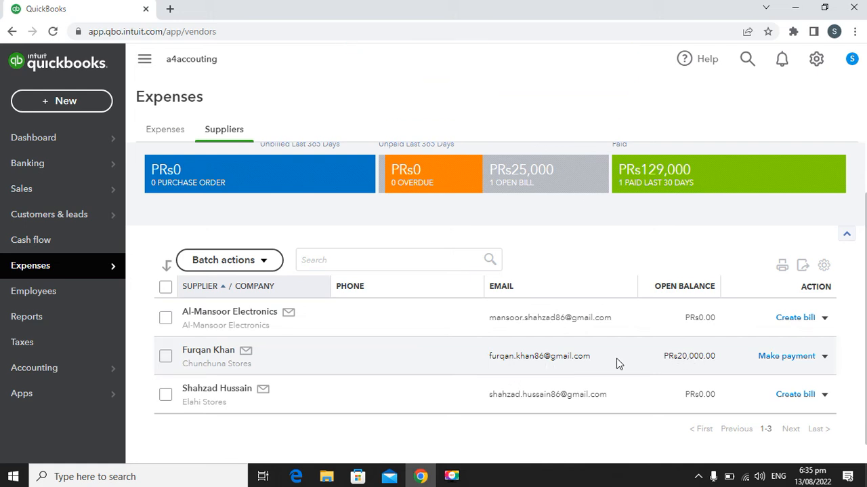
{"action": "left_click", "coordinate": [223, 354]}
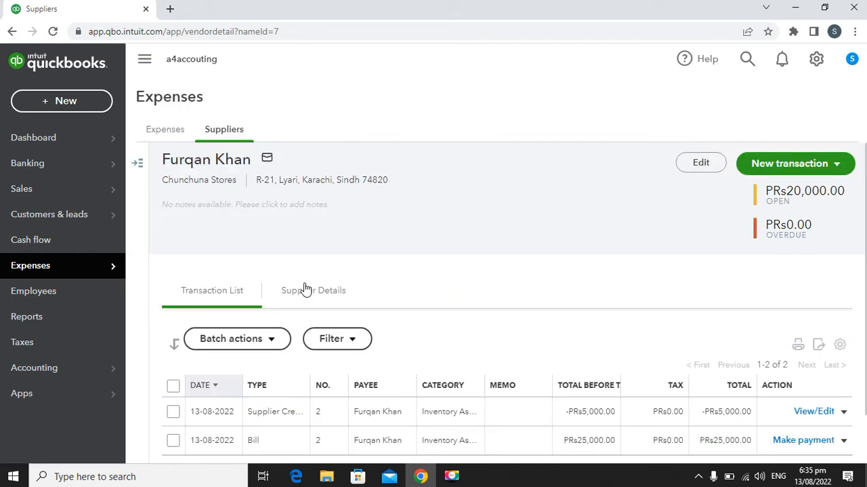
{"action": "scroll", "coordinate": [420, 339], "scroll_direction": "down", "scroll_amount": 1}
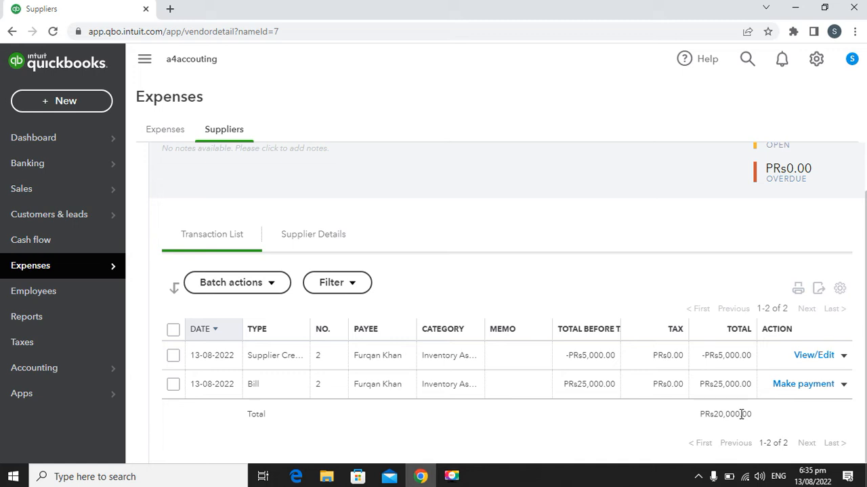
{"action": "scroll", "coordinate": [738, 413], "scroll_direction": "up", "scroll_amount": 1}
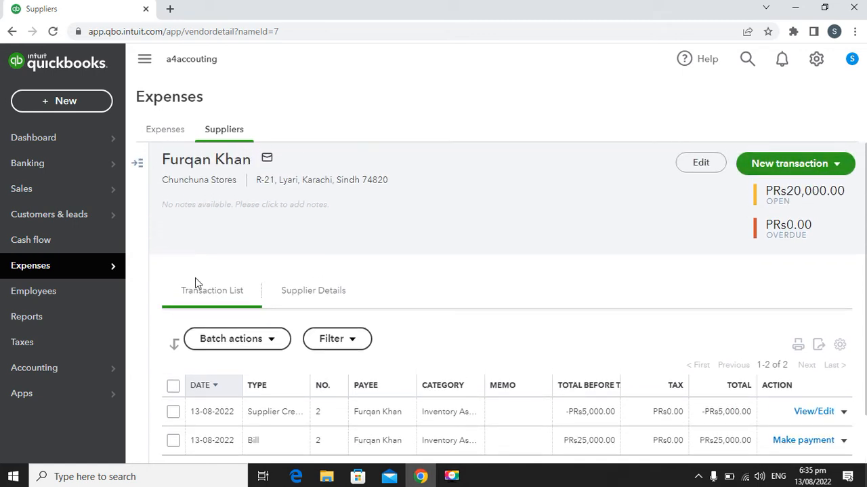
Step: Open the Inventory Valuation Detail report from the sales and customers group of the standard reports
{"action": "left_click", "coordinate": [72, 320]}
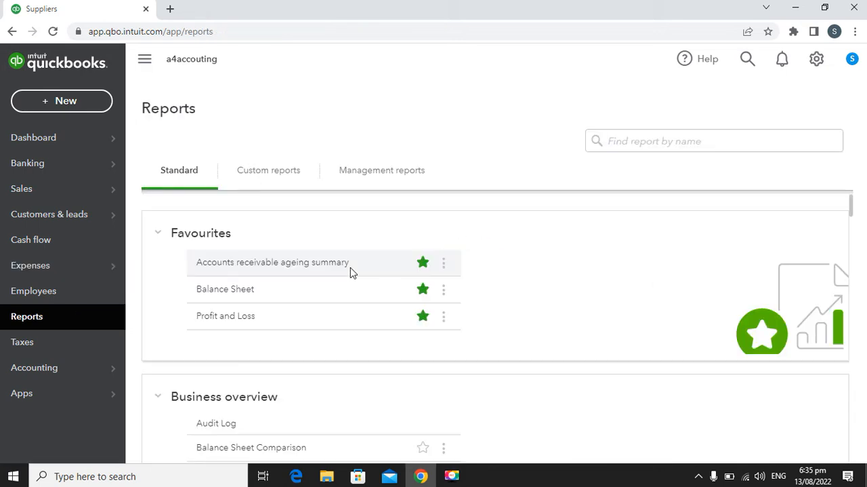
{"action": "scroll", "coordinate": [399, 302], "scroll_direction": "down", "scroll_amount": 3}
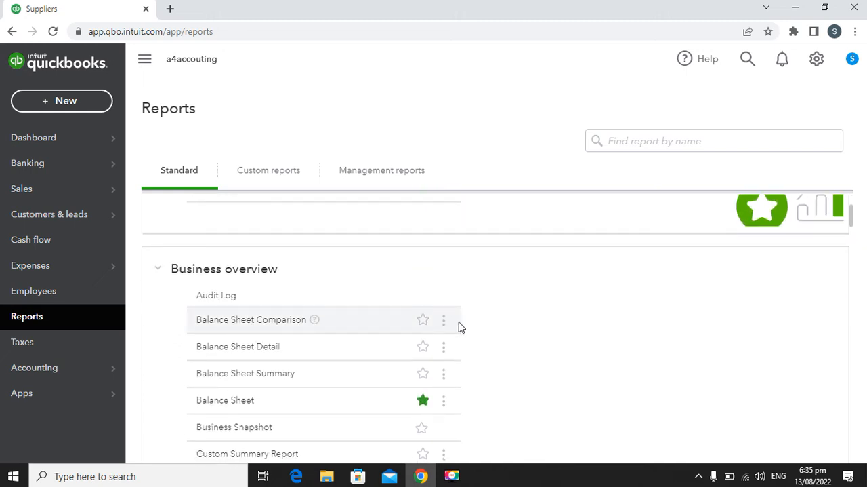
{"action": "scroll", "coordinate": [467, 322], "scroll_direction": "down", "scroll_amount": 5}
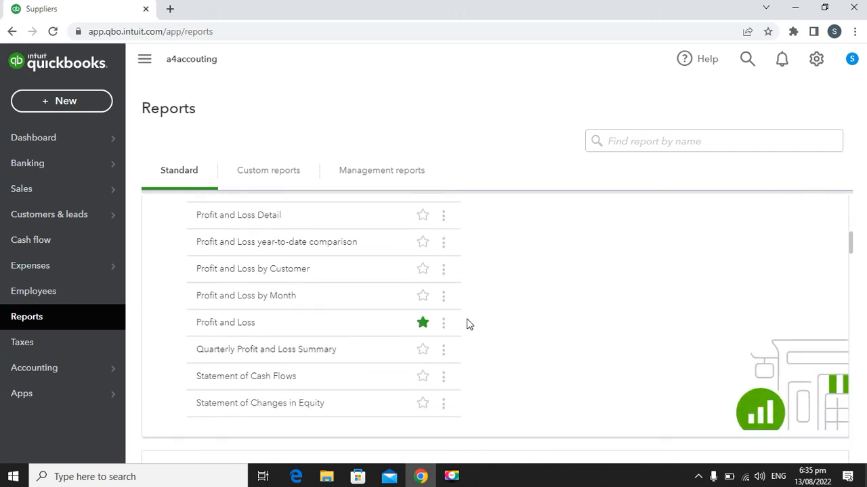
{"action": "scroll", "coordinate": [467, 322], "scroll_direction": "down", "scroll_amount": 8}
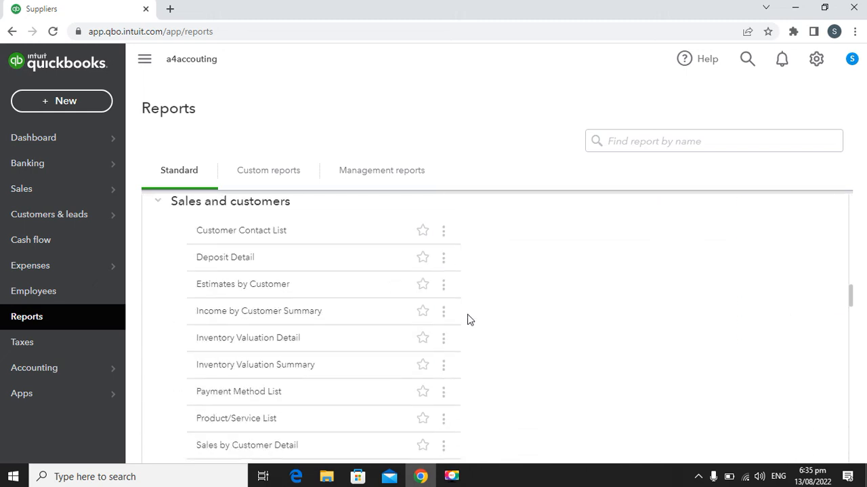
{"action": "scroll", "coordinate": [471, 318], "scroll_direction": "down", "scroll_amount": 2}
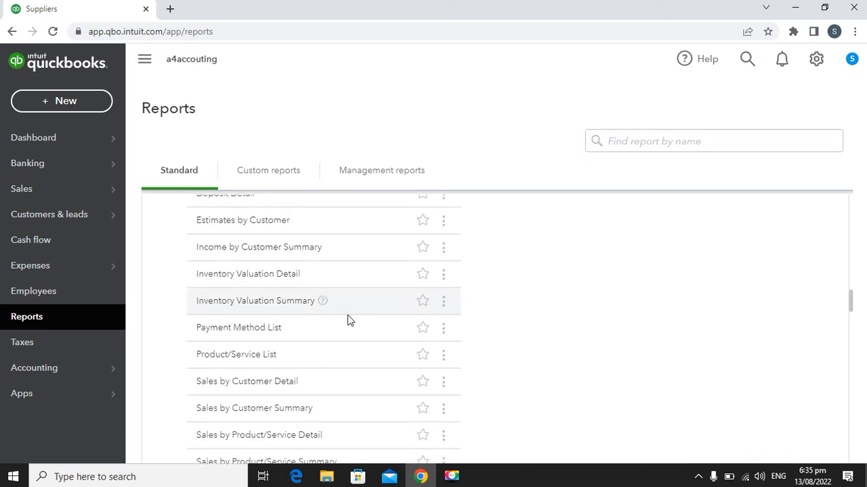
{"action": "left_click", "coordinate": [271, 274]}
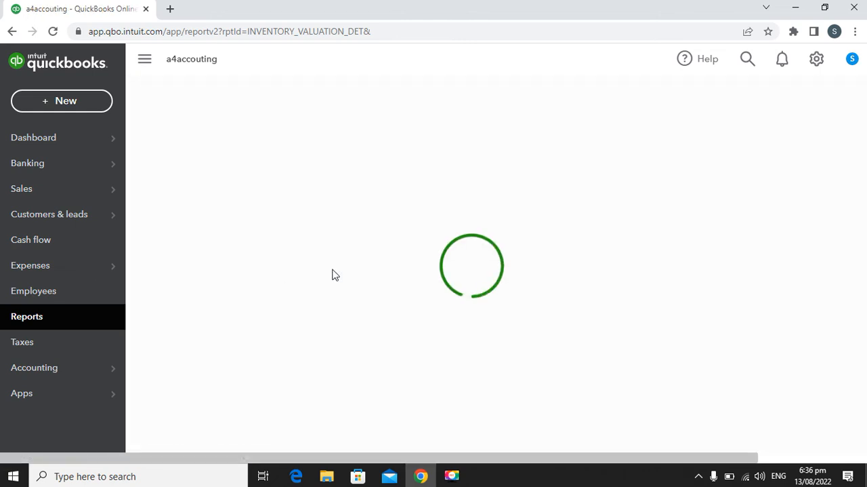
Step: Examine the Inventory Valuation Detail report, comparing the bill and supplier credit entries and the quantity on hand for Processor
{"action": "scroll", "coordinate": [339, 274], "scroll_direction": "down", "scroll_amount": 2}
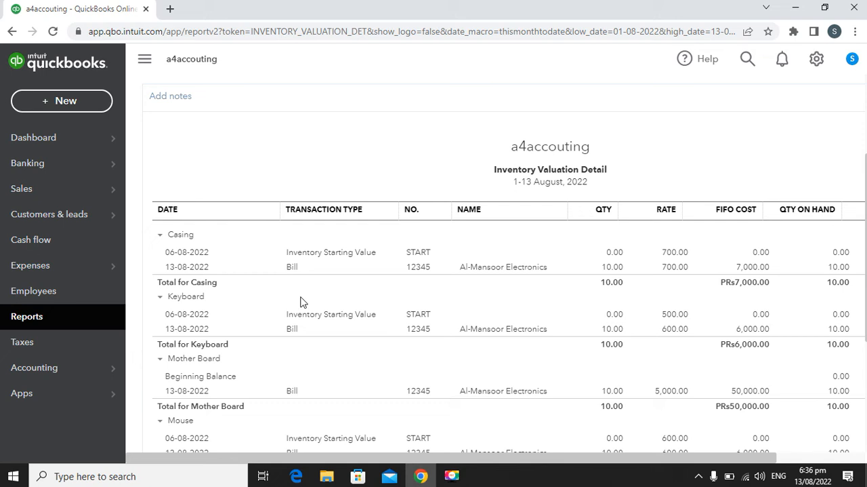
{"action": "scroll", "coordinate": [281, 305], "scroll_direction": "down", "scroll_amount": 3}
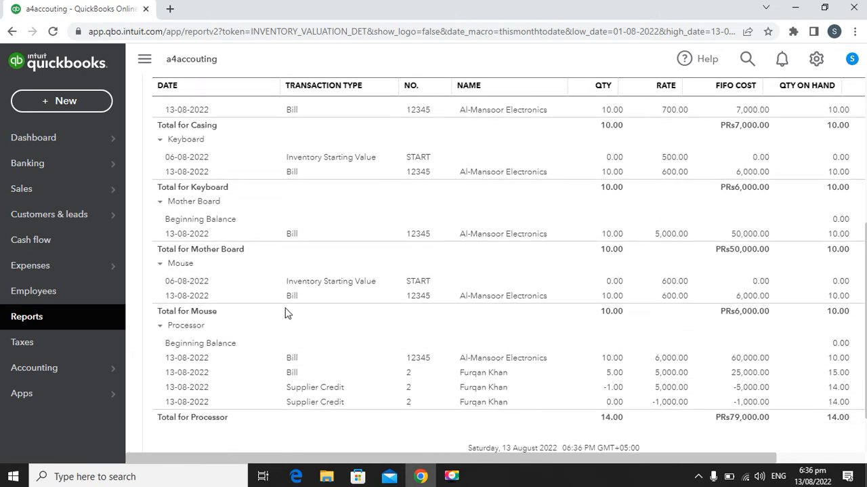
{"action": "scroll", "coordinate": [274, 310], "scroll_direction": "down", "scroll_amount": 1}
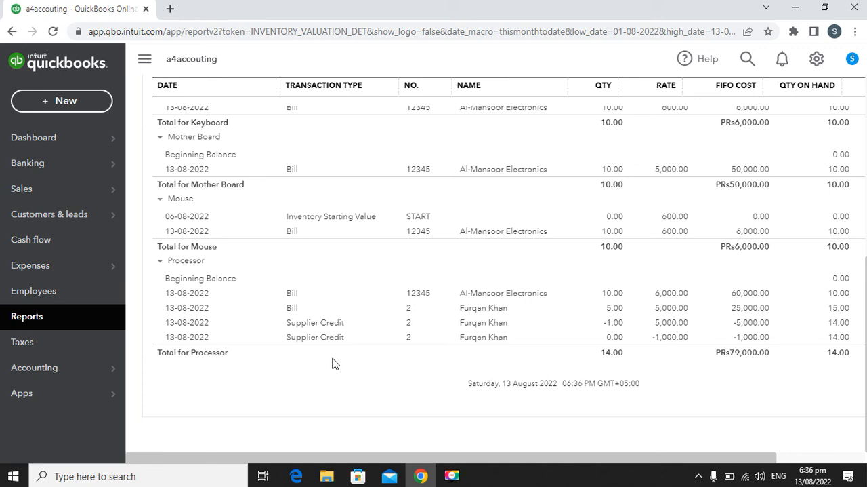
{"action": "scroll", "coordinate": [325, 315], "scroll_direction": "up", "scroll_amount": 2}
{"action": "scroll", "coordinate": [325, 315], "scroll_direction": "up", "scroll_amount": 2}
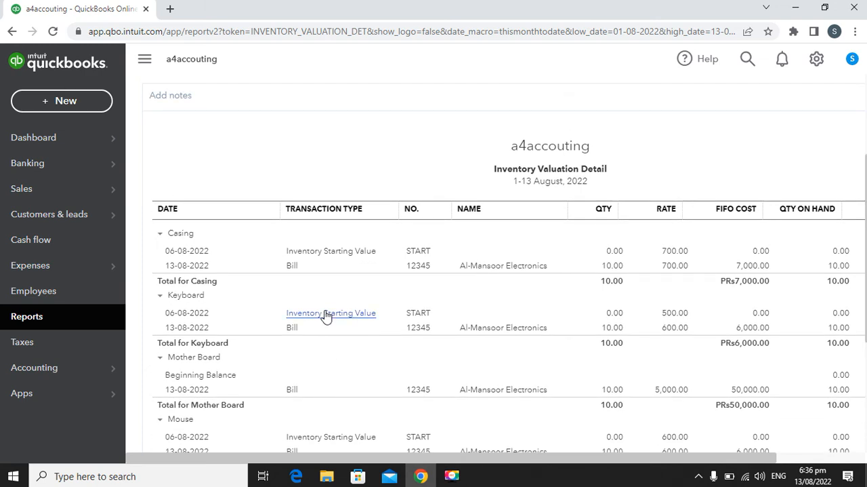
{"action": "scroll", "coordinate": [325, 315], "scroll_direction": "down", "scroll_amount": 4}
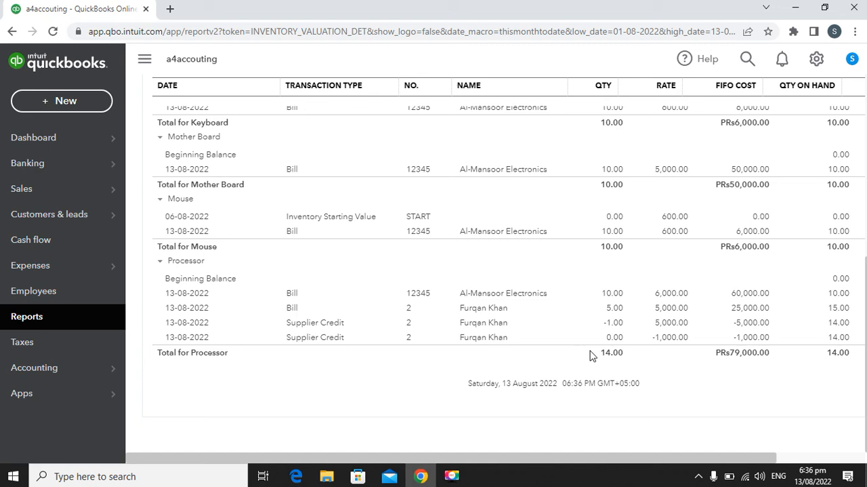
{"action": "scroll", "coordinate": [496, 281], "scroll_direction": "up", "scroll_amount": 2}
{"action": "scroll", "coordinate": [496, 280], "scroll_direction": "up", "scroll_amount": 5}
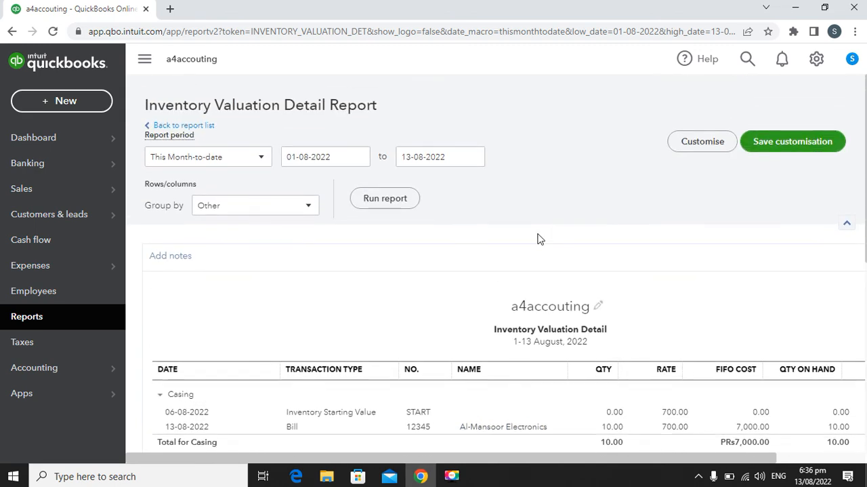